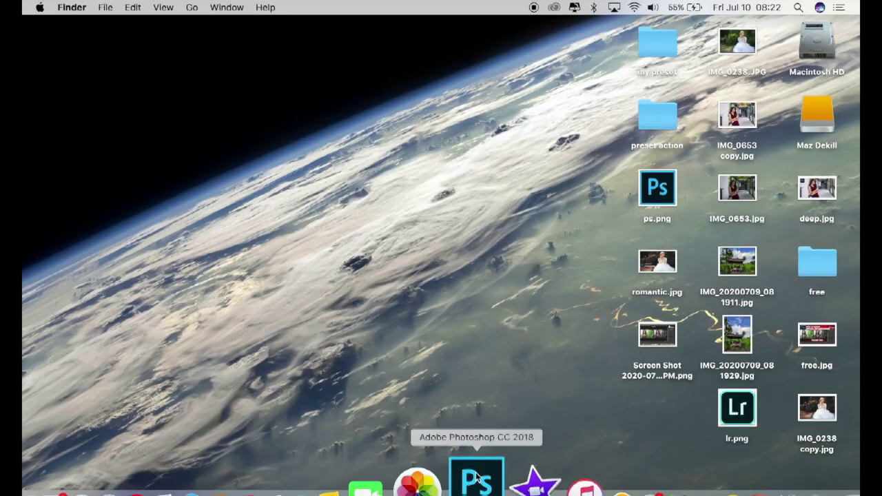
Launch Photoshop CC 2018 from the Dock
click(477, 476)
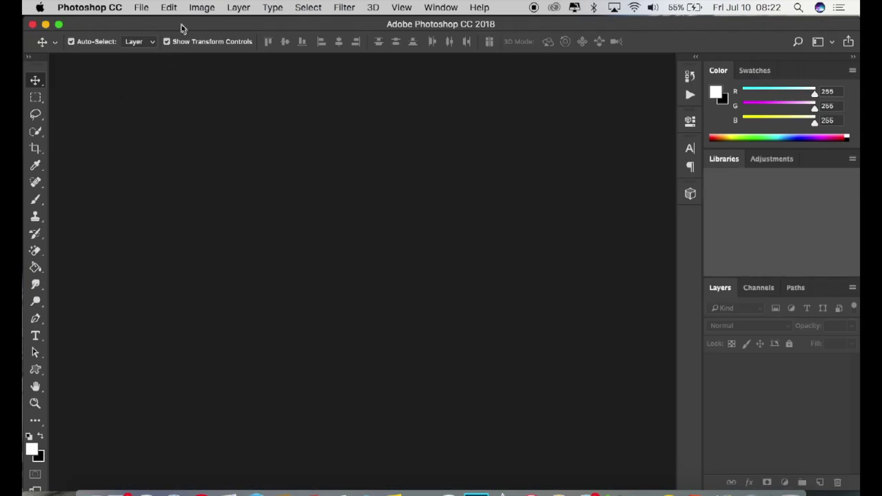
Open IMG_20200709_081929.jpg from the Desktop
click(143, 8)
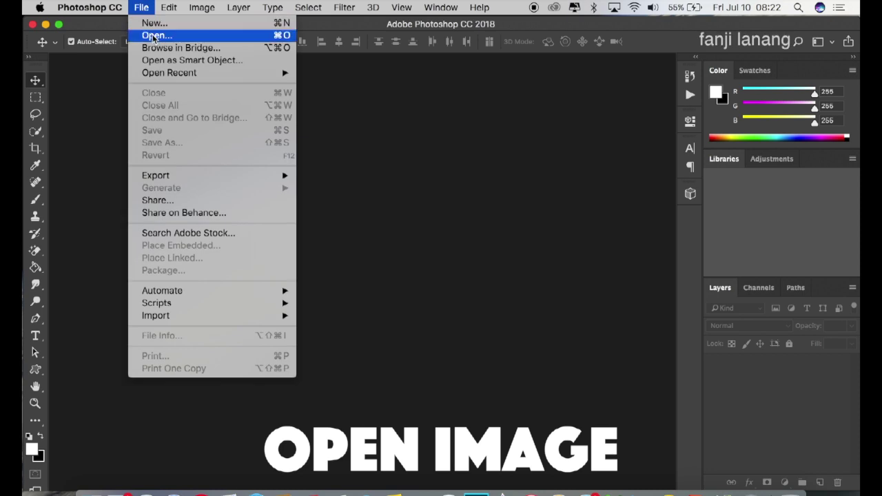
click(159, 36)
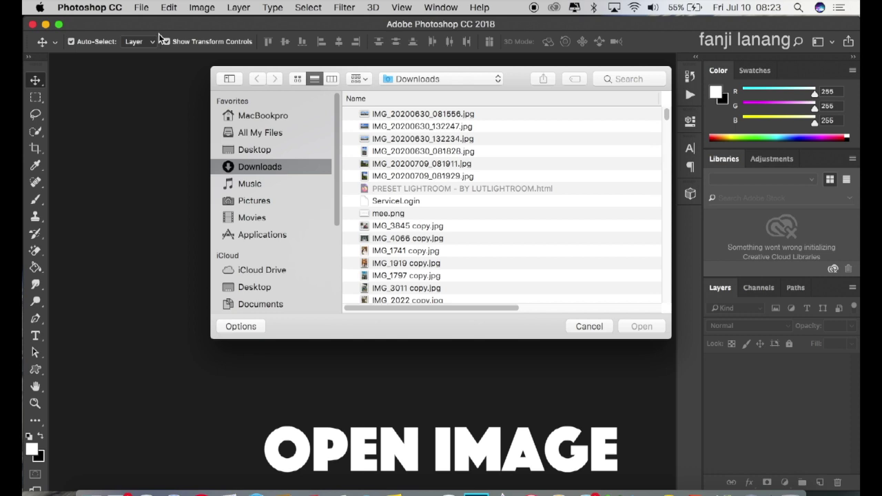
click(254, 153)
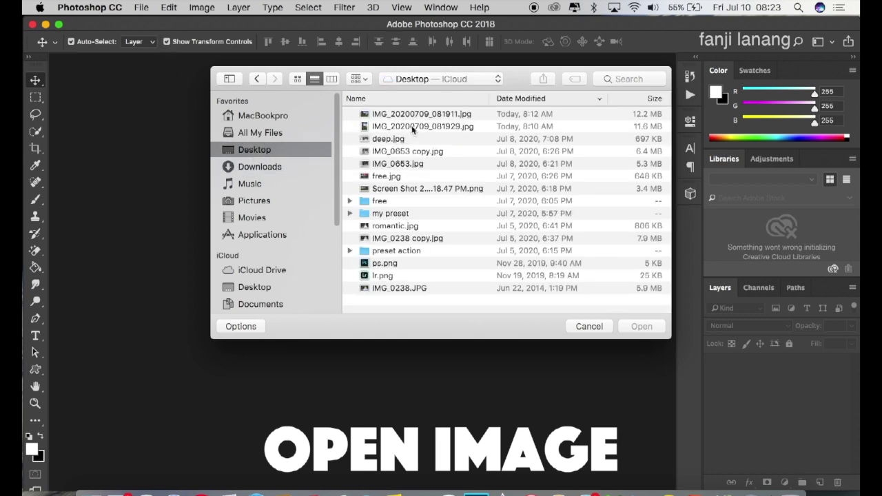
click(414, 128)
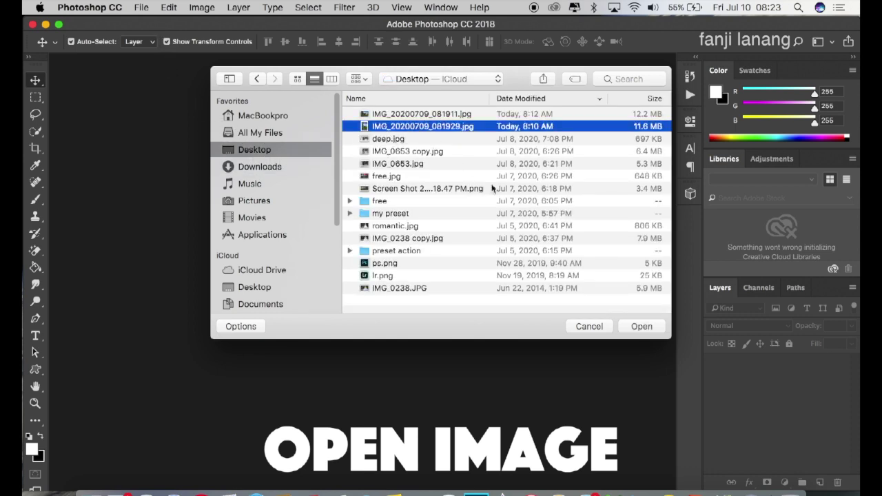
click(650, 326)
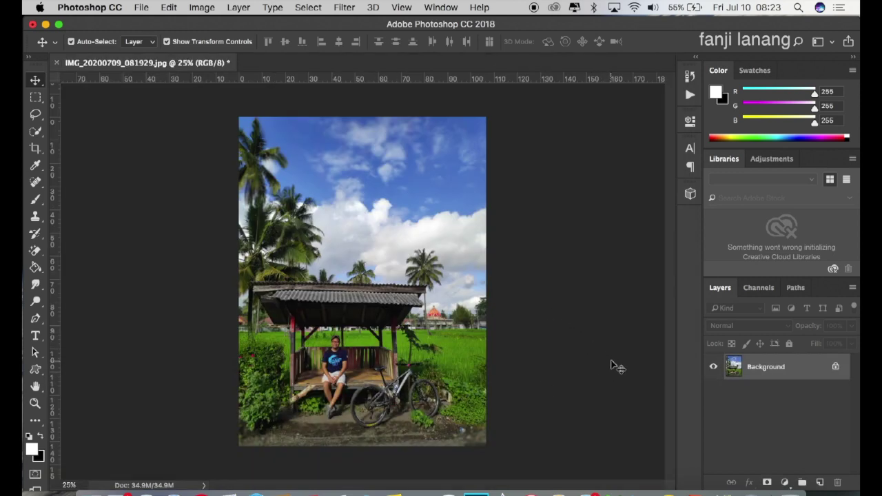
Duplicate the Background layer and run the Camera Raw Filter on the copy
drag(805, 373, 822, 482)
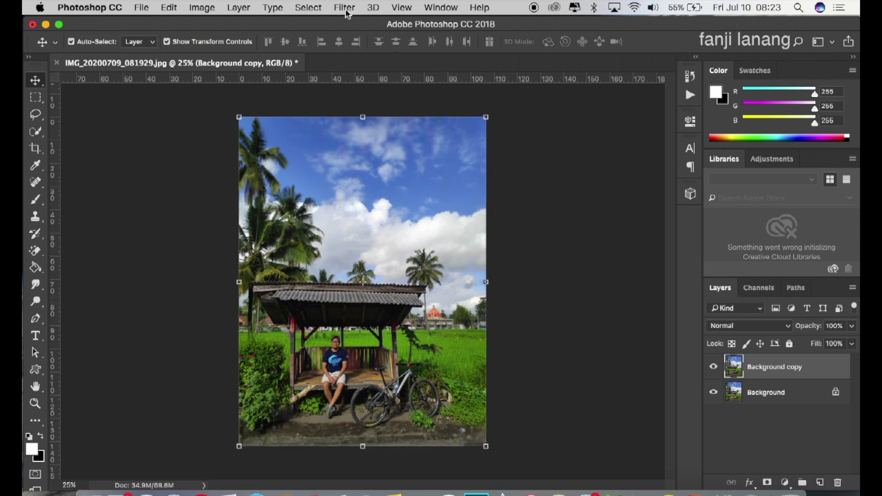
click(344, 8)
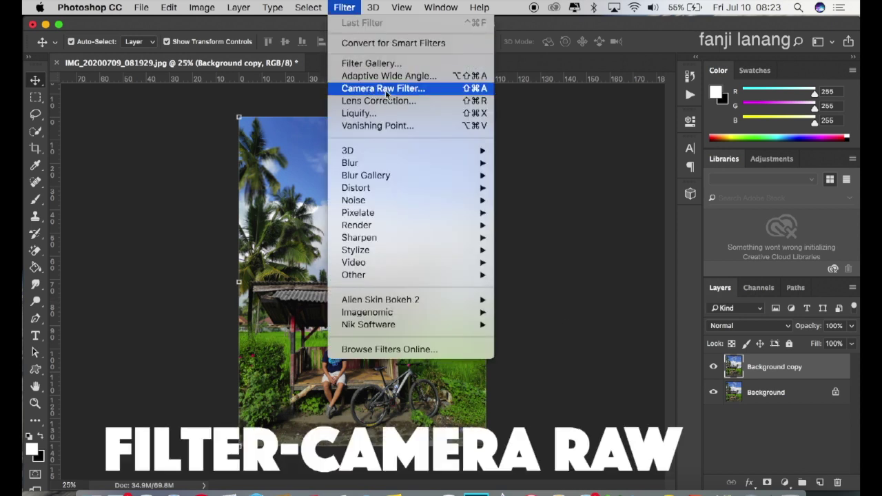
click(433, 93)
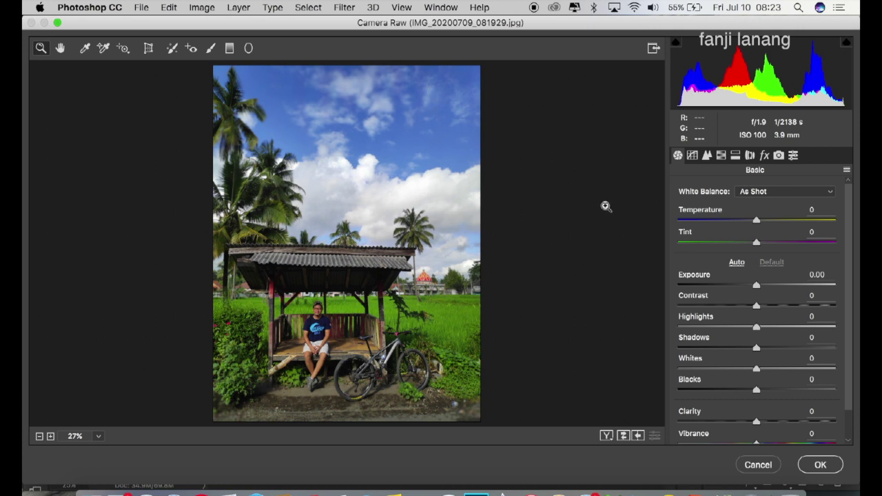
Set Basic Temperature +5, Highlights -50 and Shadows +50
drag(760, 222, 762, 222)
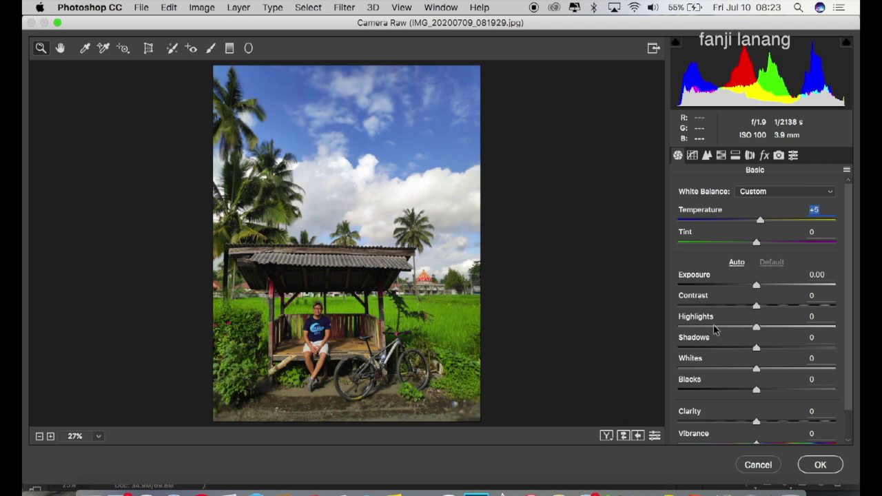
drag(716, 331, 718, 332)
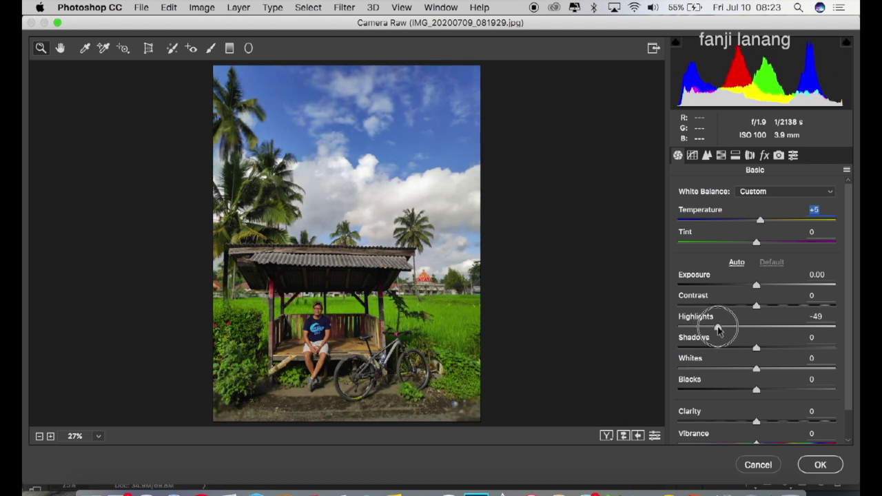
drag(719, 332, 718, 333)
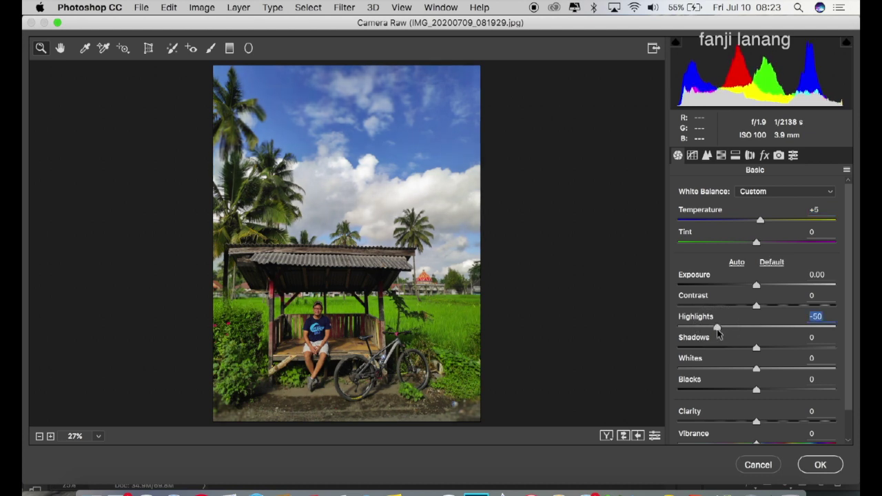
drag(782, 350, 797, 353)
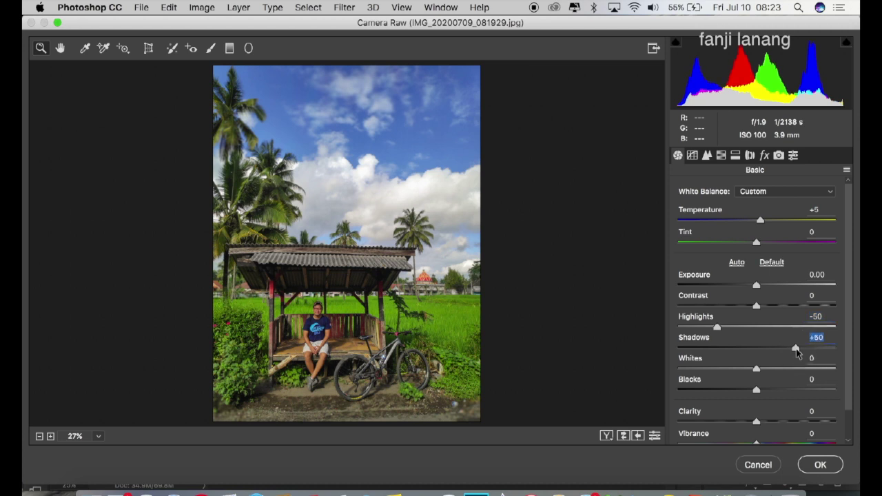
drag(847, 335, 854, 316)
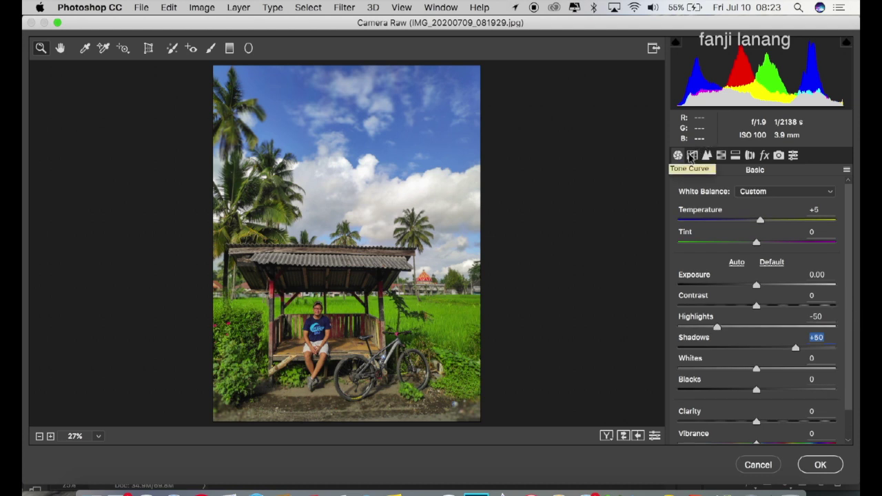
Set the HSL Hue values to Yellows -60, Greens -100 and Blues -7
click(692, 156)
click(707, 156)
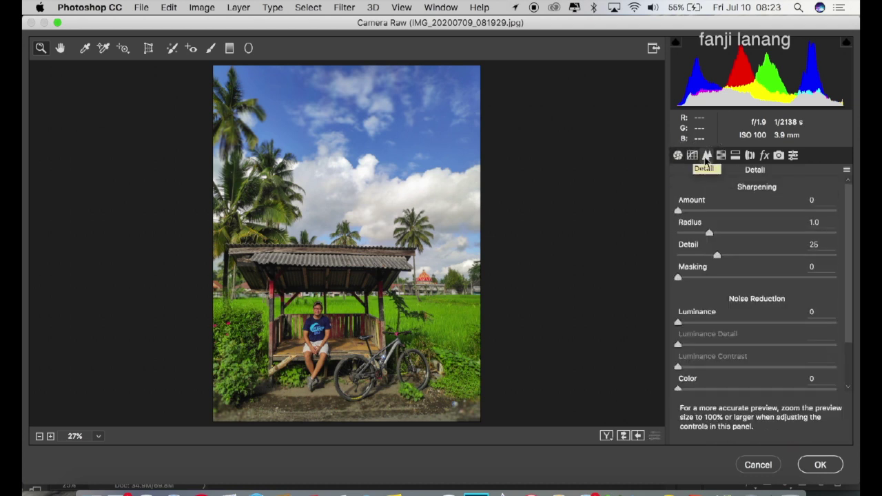
click(720, 156)
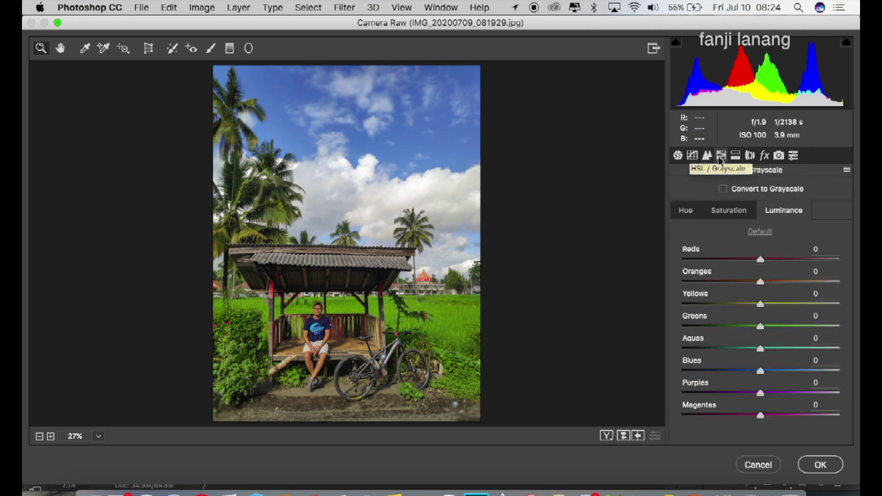
click(690, 211)
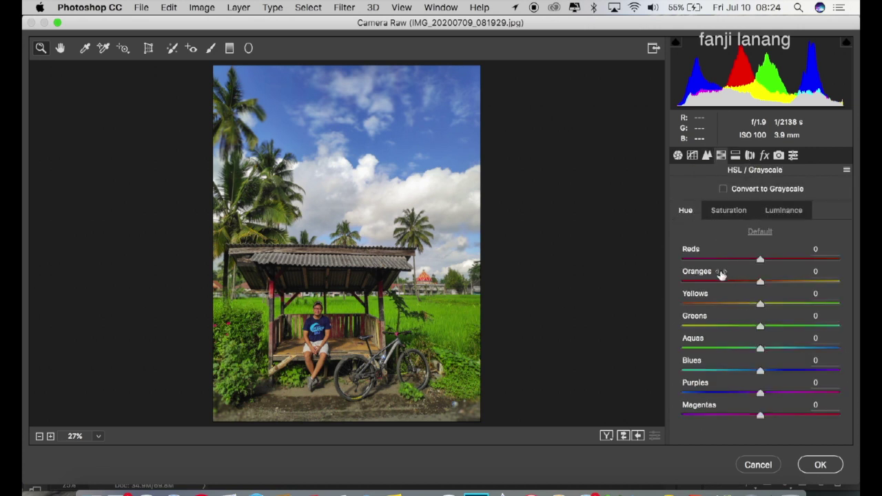
drag(724, 305, 667, 340)
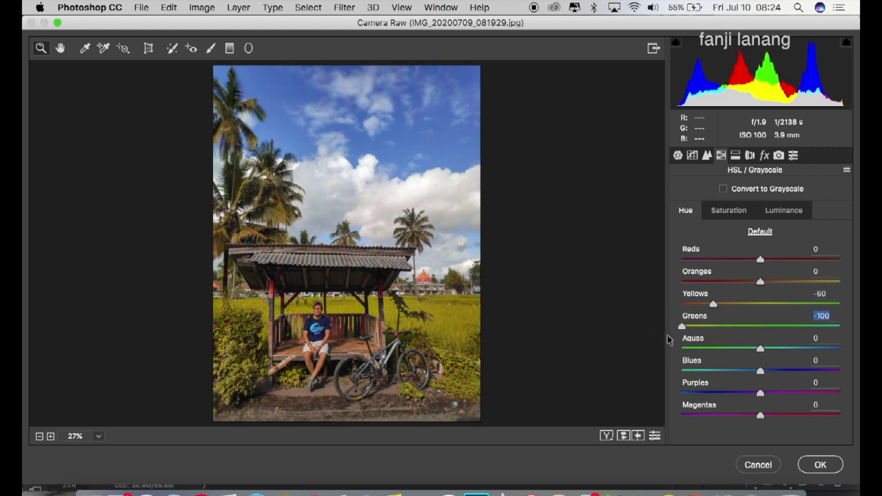
drag(759, 372, 759, 393)
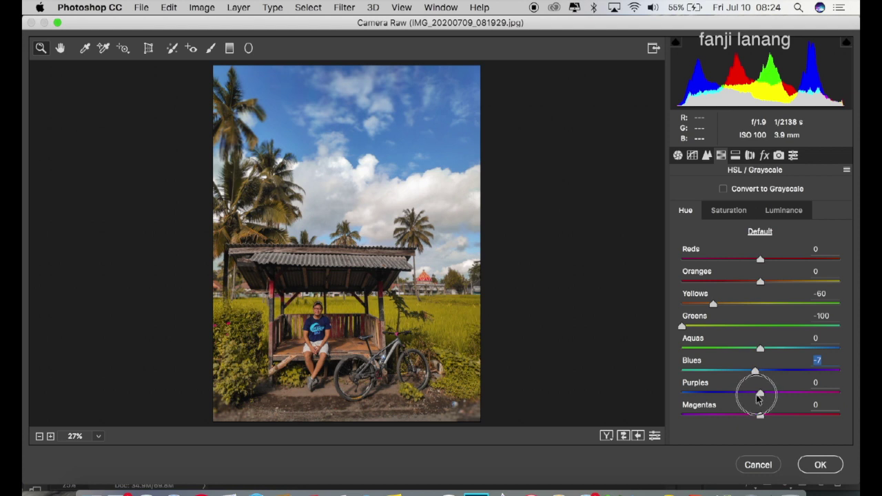
click(721, 215)
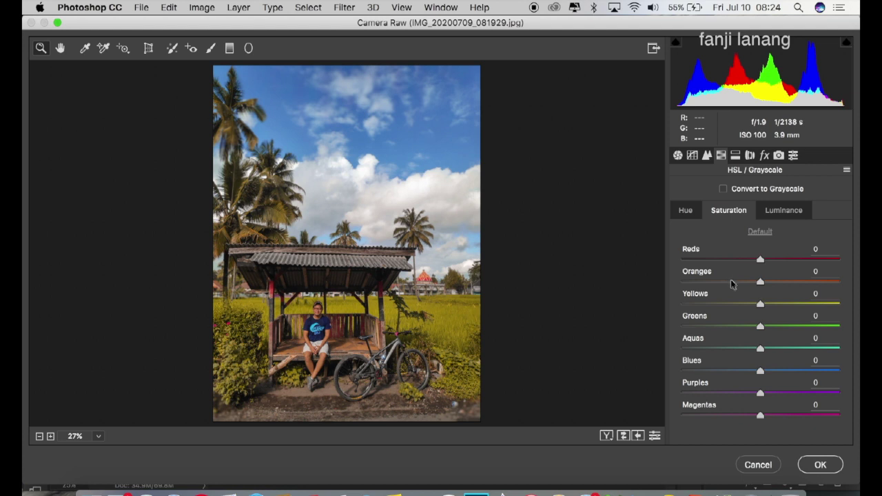
Set HSL Saturation to Yellows -100, Greens -100, Blues -31 and Purples -5
mouse_move(758, 305)
mouse_down()
mouse_move(674, 311)
mouse_move(675, 337)
mouse_up()
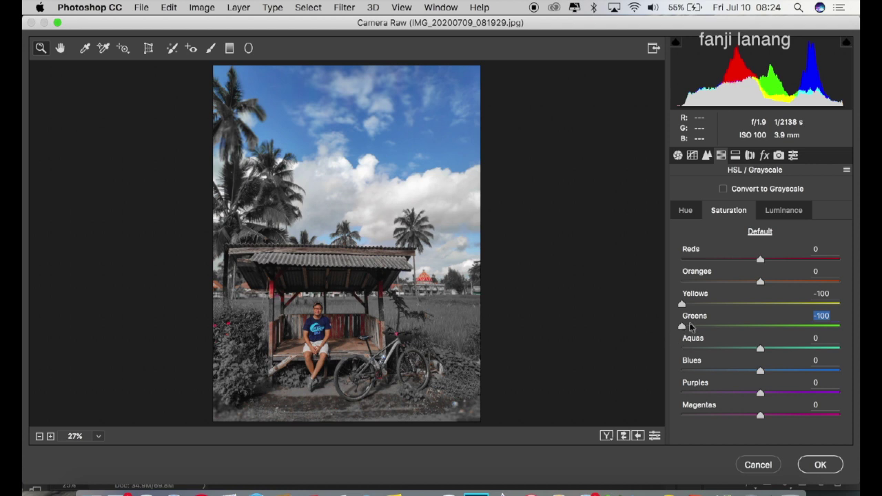
click(738, 372)
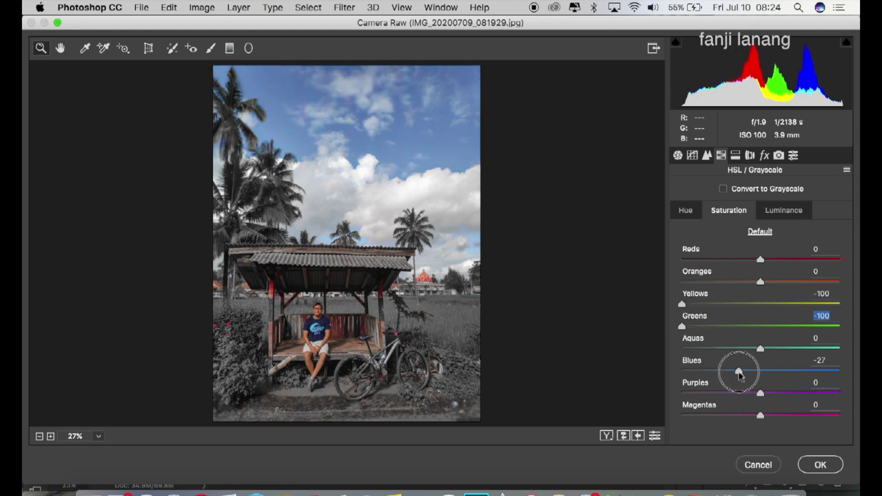
drag(739, 374, 758, 403)
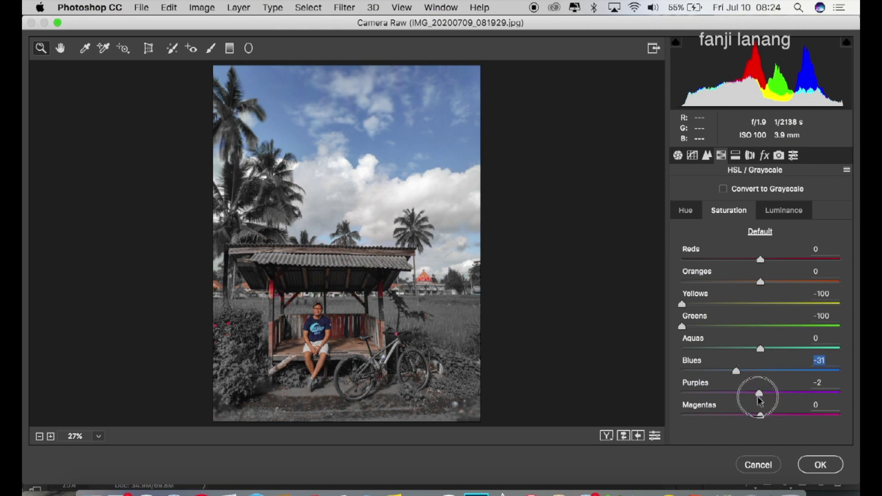
drag(757, 404, 756, 403)
click(786, 212)
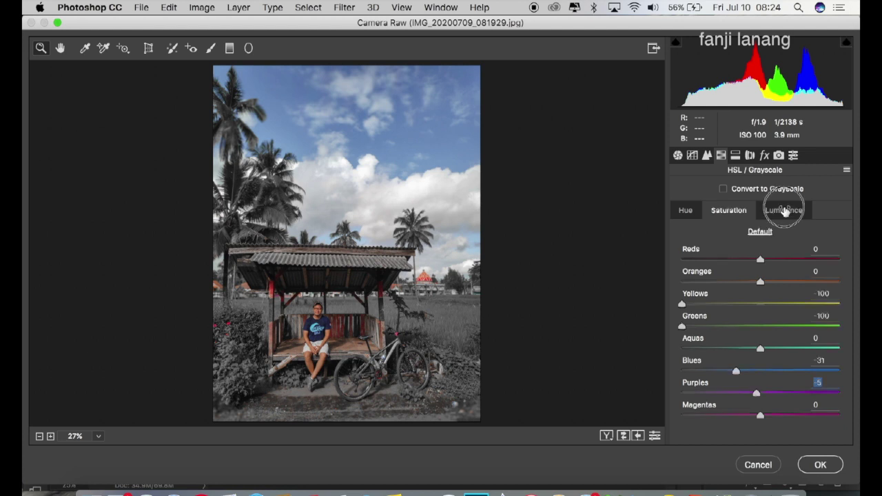
Set HSL Luminance to Oranges +20, Yellows -6, Greens -30, Blues -80, Purples -6
click(769, 282)
mouse_move(769, 282)
mouse_down()
mouse_move(777, 288)
mouse_move(741, 333)
mouse_up()
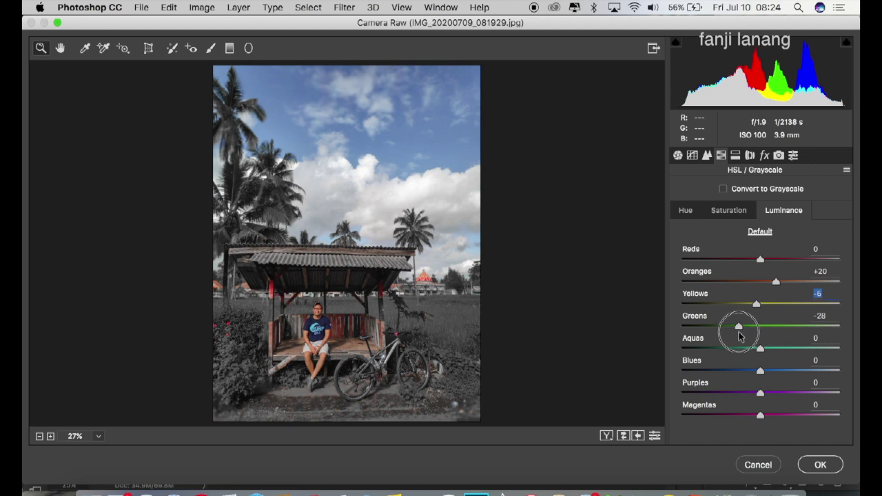
drag(740, 335, 738, 338)
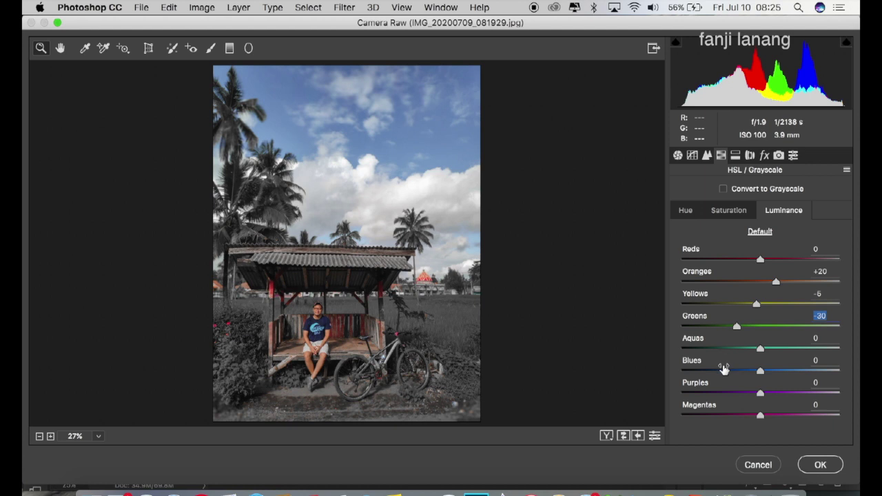
drag(703, 375, 698, 381)
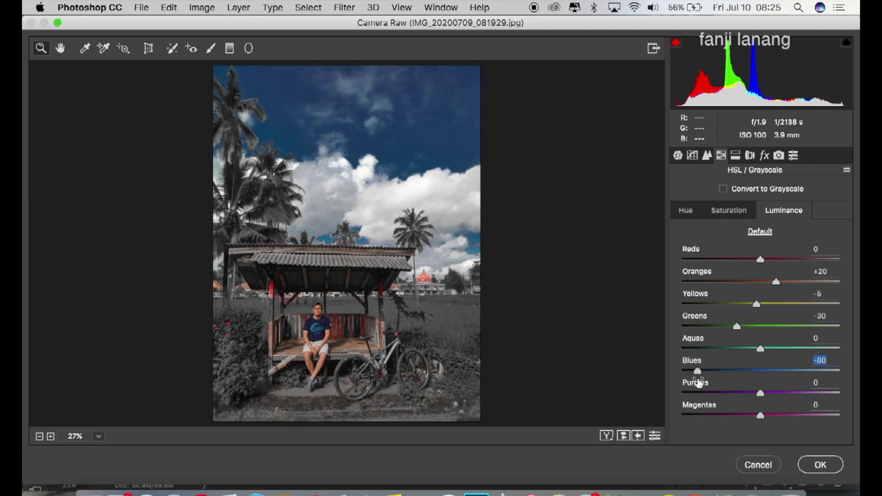
drag(751, 395, 757, 401)
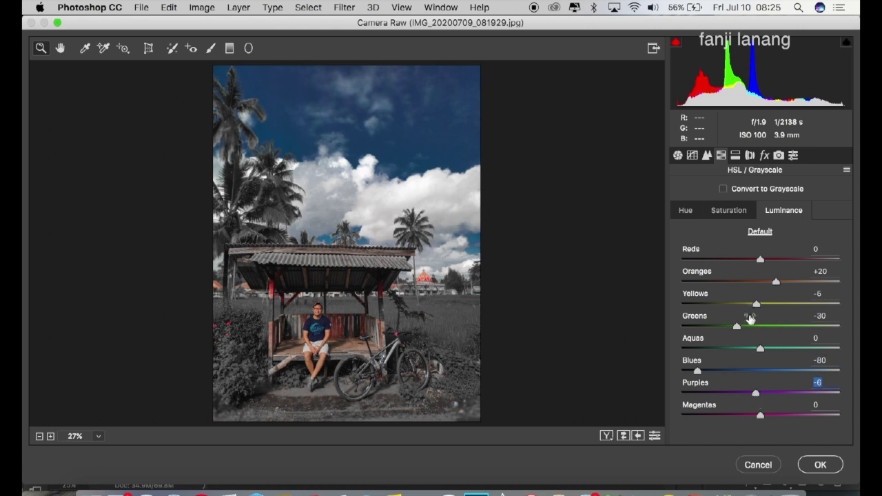
click(736, 156)
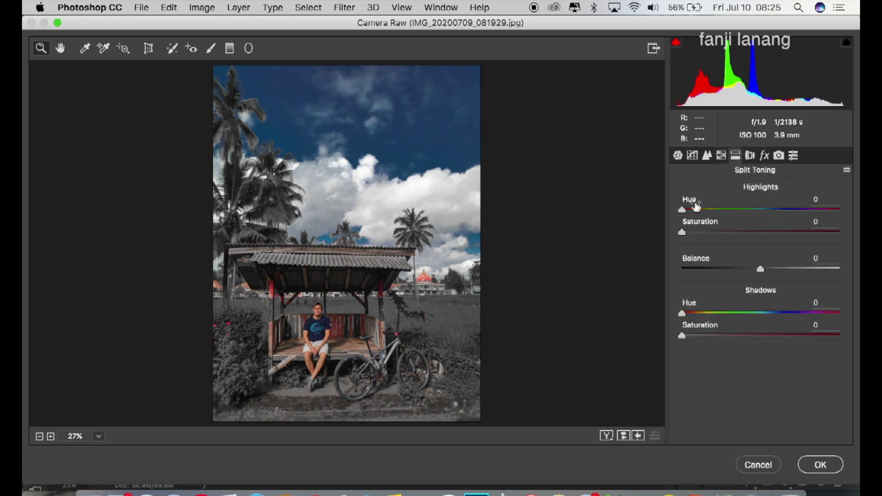
Shift the Split Toning Highlights Hue to 23, then browse Lens Corrections and Effects
drag(687, 212, 696, 225)
click(753, 156)
click(765, 156)
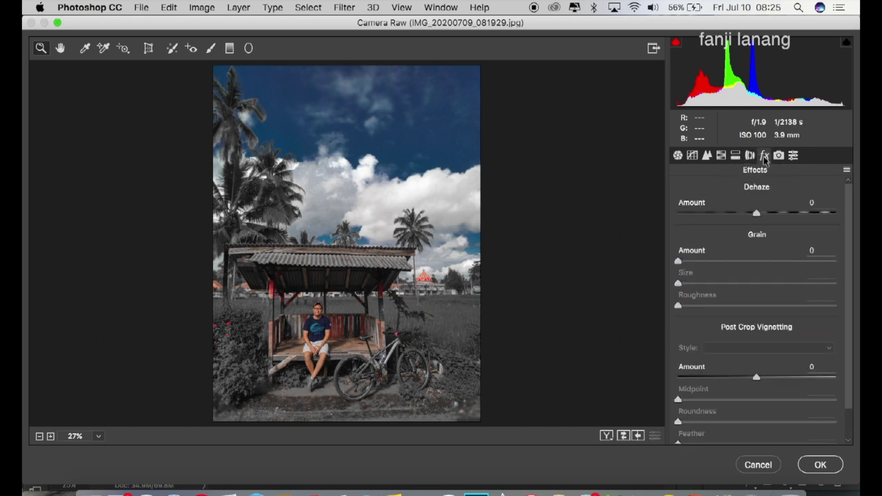
Set Camera Calibration Red Primary Hue +34 and Blue Primary Hue -30, then compare Before/After
click(778, 156)
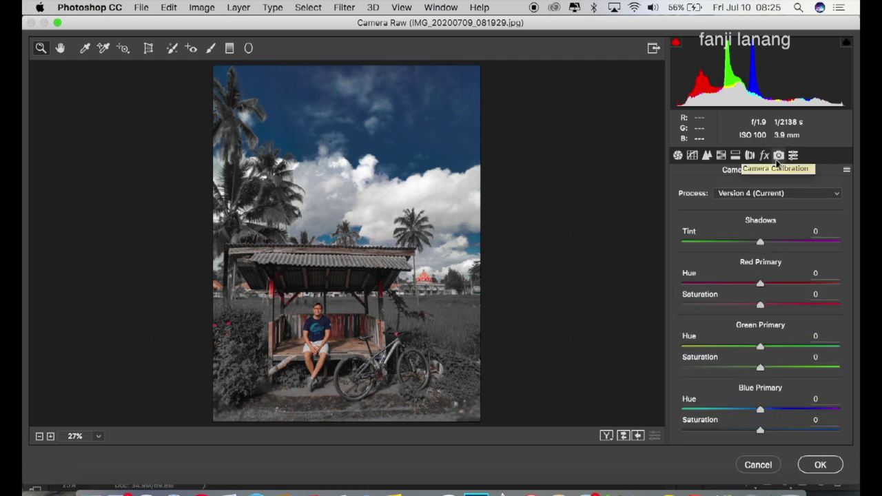
click(774, 284)
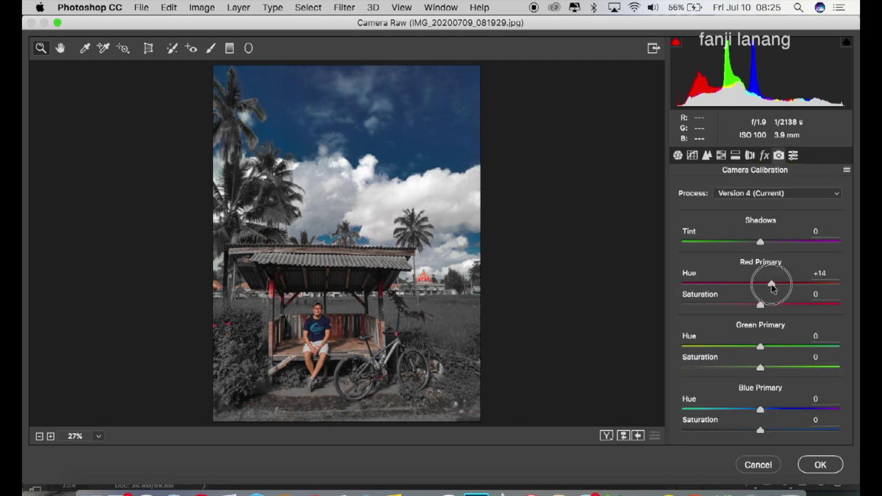
drag(776, 288, 787, 297)
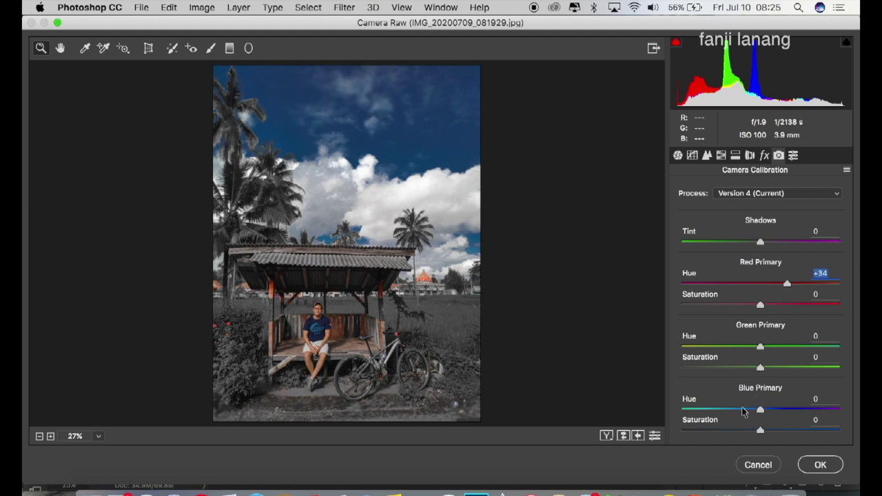
click(743, 412)
drag(743, 412, 737, 411)
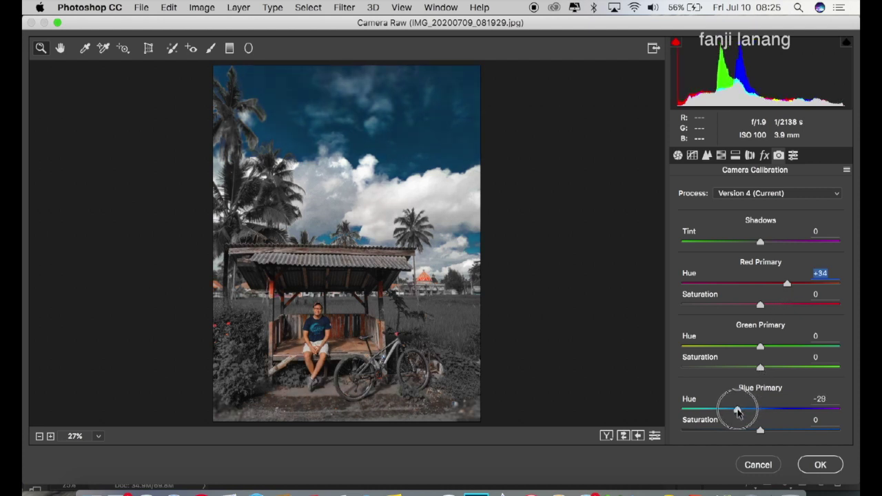
click(738, 412)
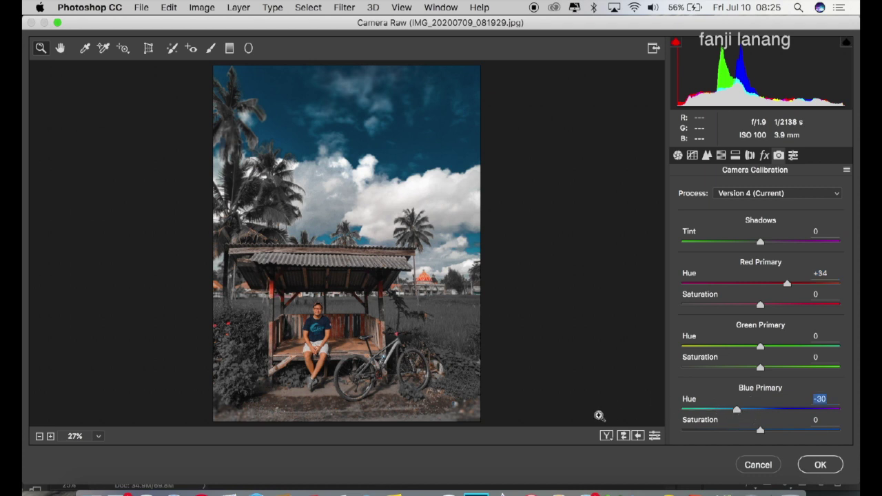
click(606, 436)
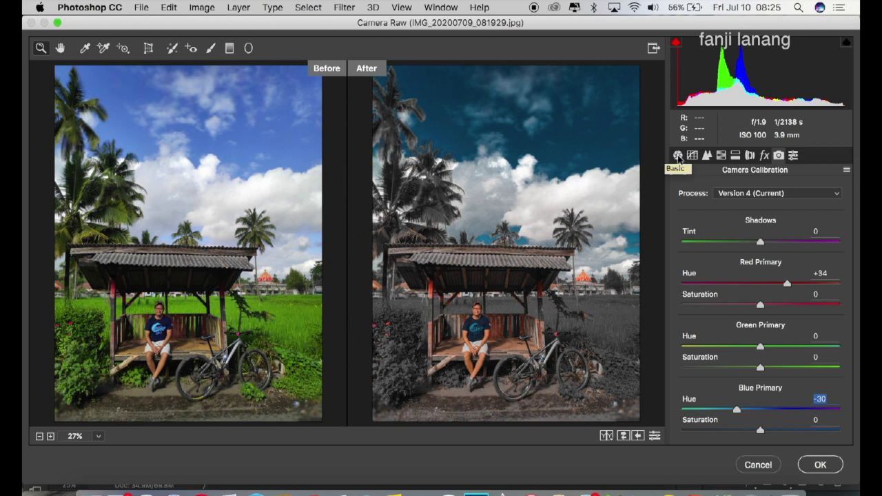
Review the Basic settings and apply the Camera Raw grade to the Background copy layer
click(678, 156)
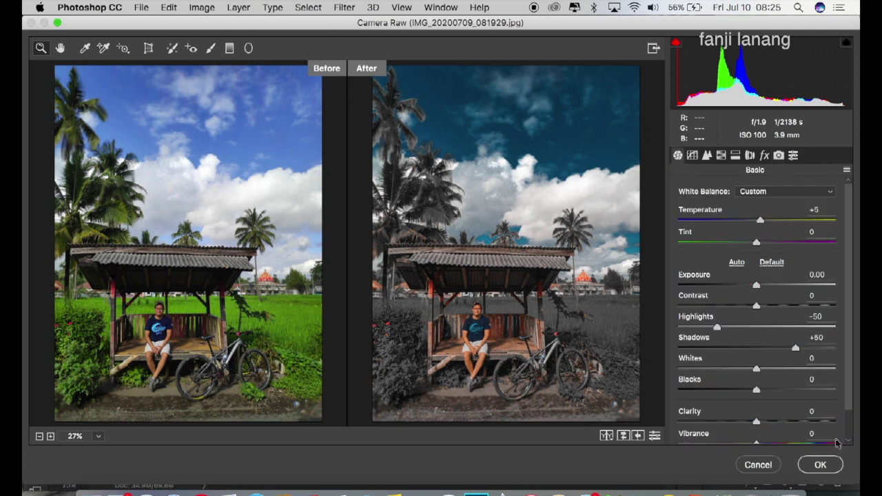
click(827, 466)
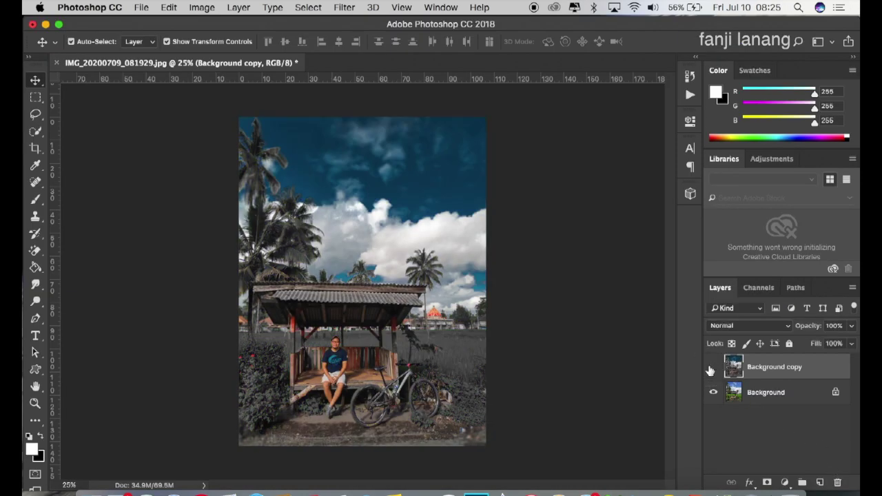
click(714, 367)
Compare against the original, then stamp the white signature brush near the sky's top on new Layer 1
click(714, 367)
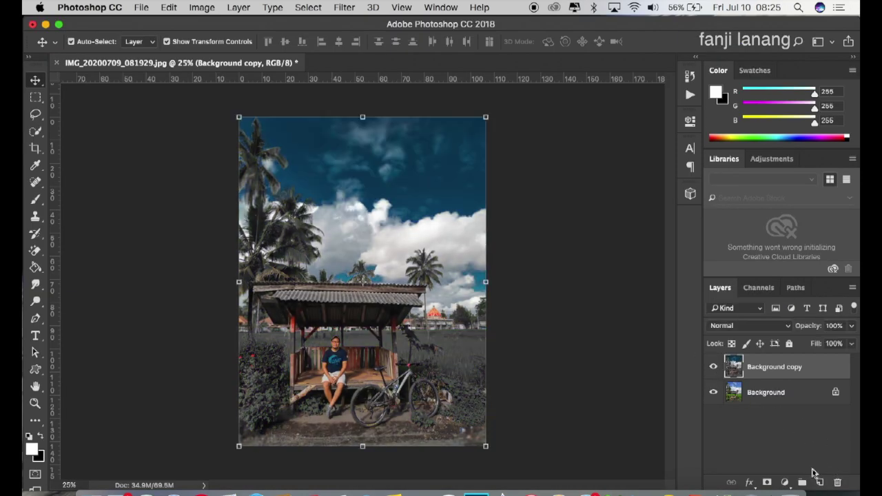
click(819, 482)
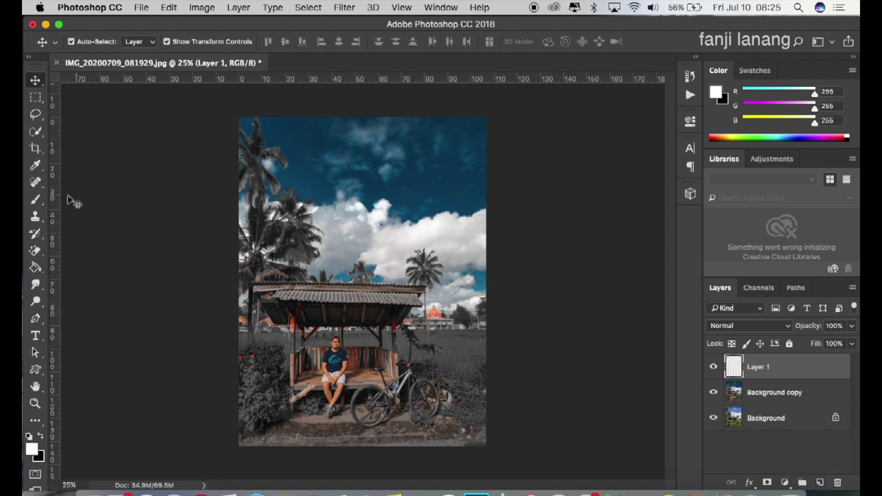
click(35, 199)
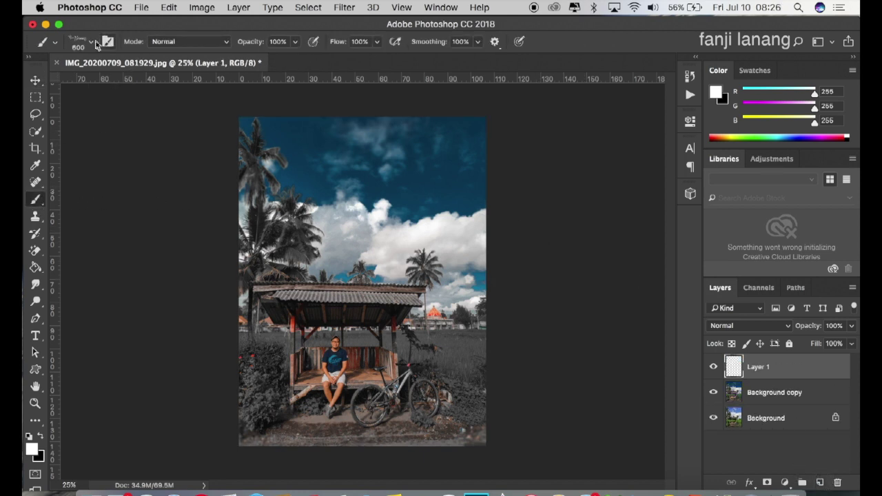
click(90, 42)
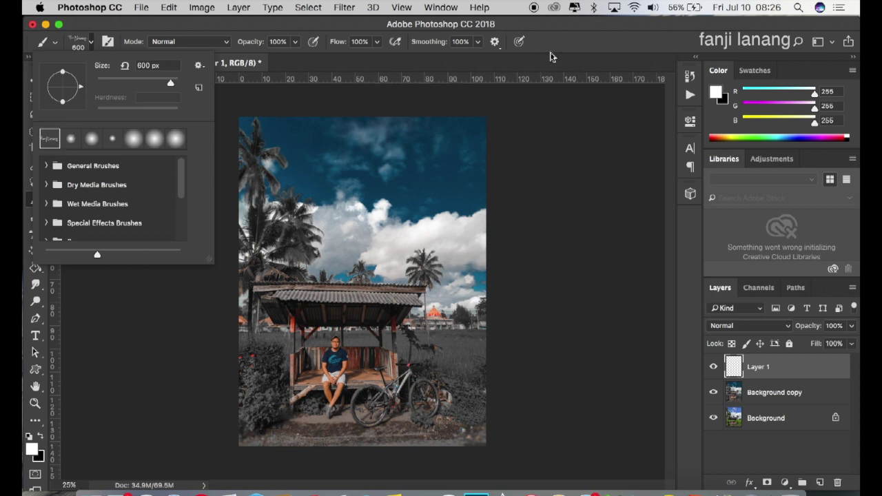
click(593, 29)
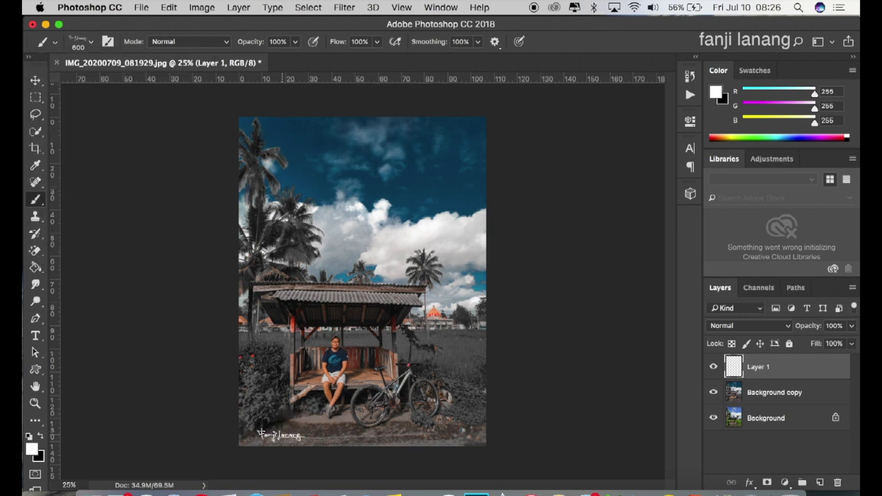
click(368, 130)
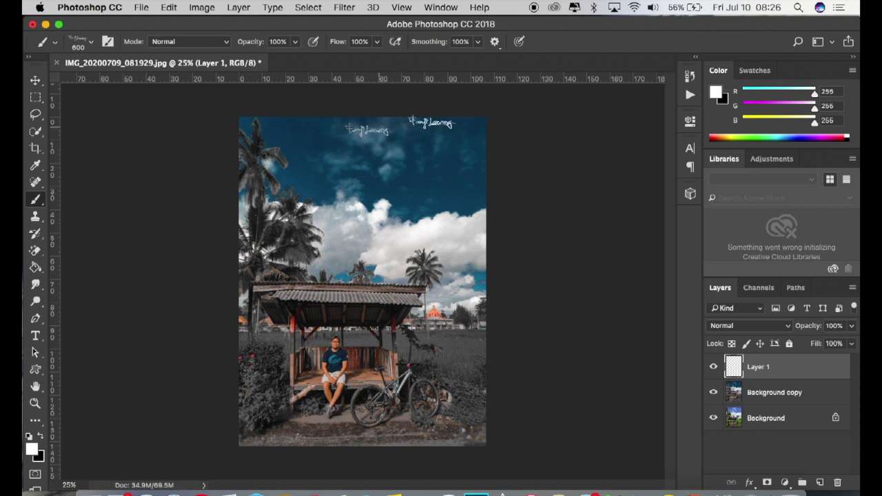